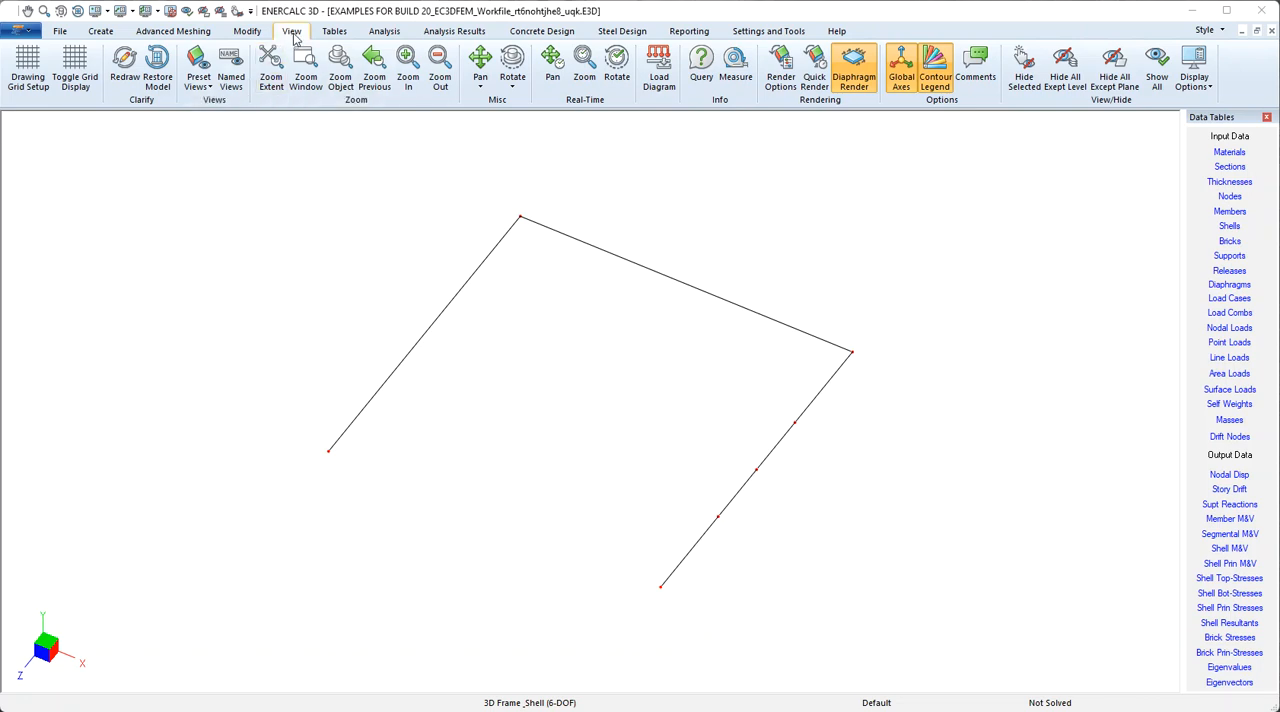
# Display the drawing grid and draw four nodes on it at (0.5, 0, 3.5), (0.5, 0, 1.5), (4.5, 0, 1.5) and (4.5, 0, 3.5) ft
pyautogui.click(80, 68)
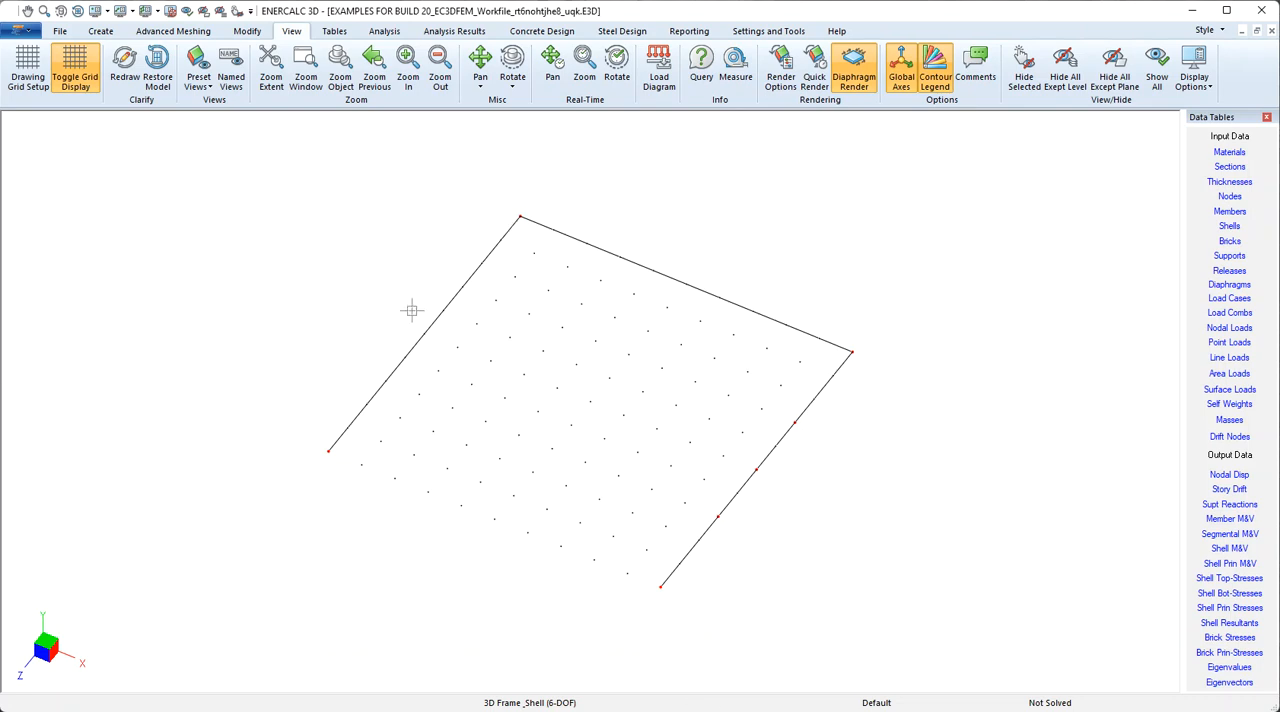
pyautogui.click(101, 31)
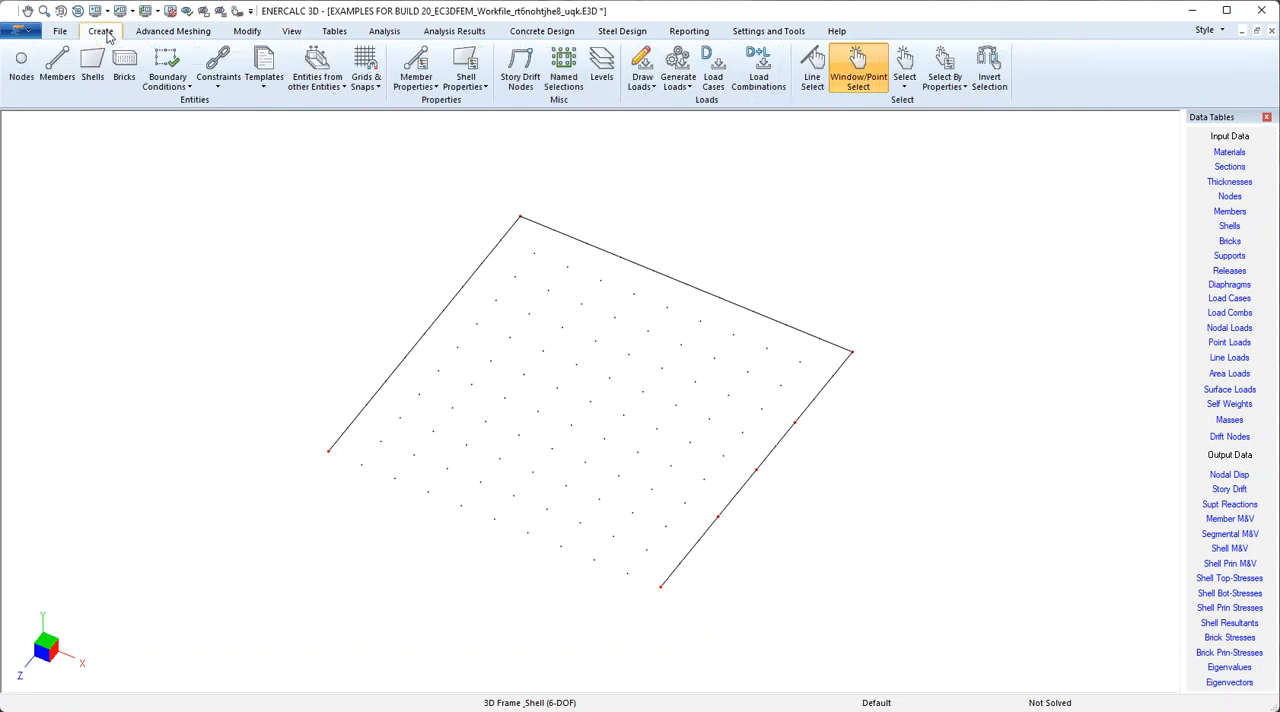
pyautogui.click(24, 66)
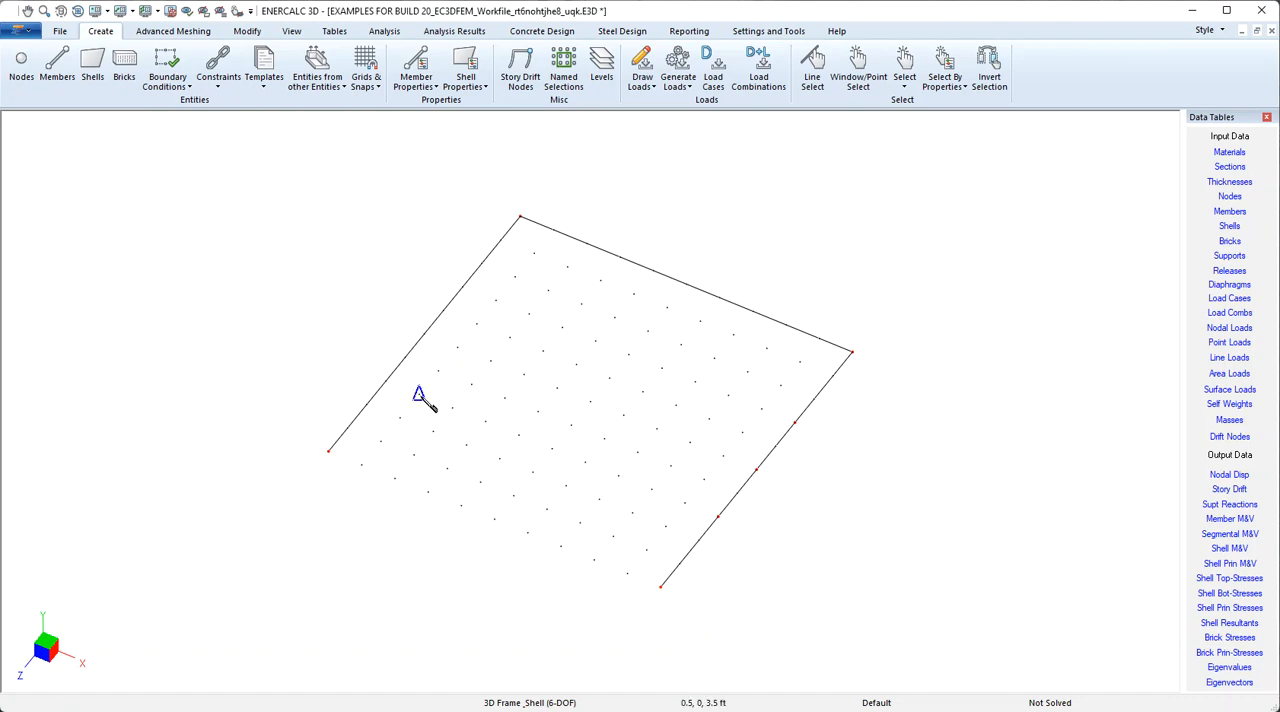
pyautogui.click(419, 394)
pyautogui.click(495, 300)
pyautogui.click(761, 409)
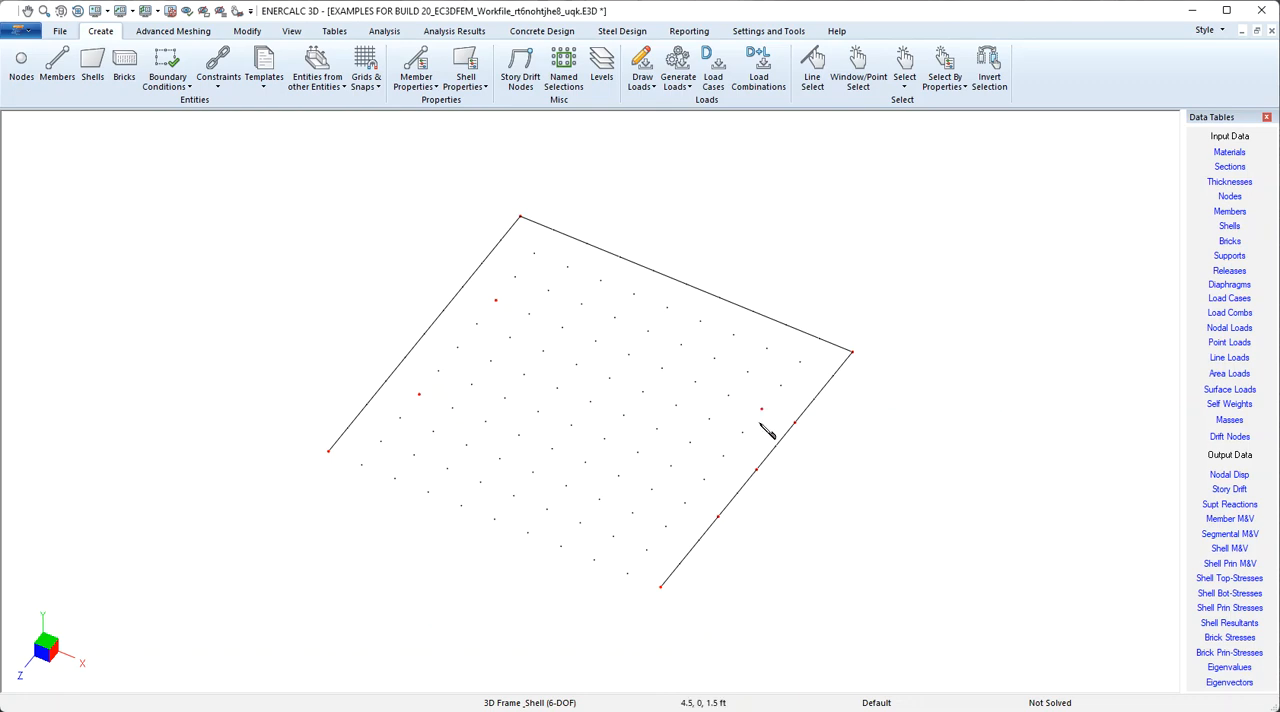
pyautogui.click(685, 502)
# Turn on the display of node numbers in the model
pyautogui.click(108, 13)
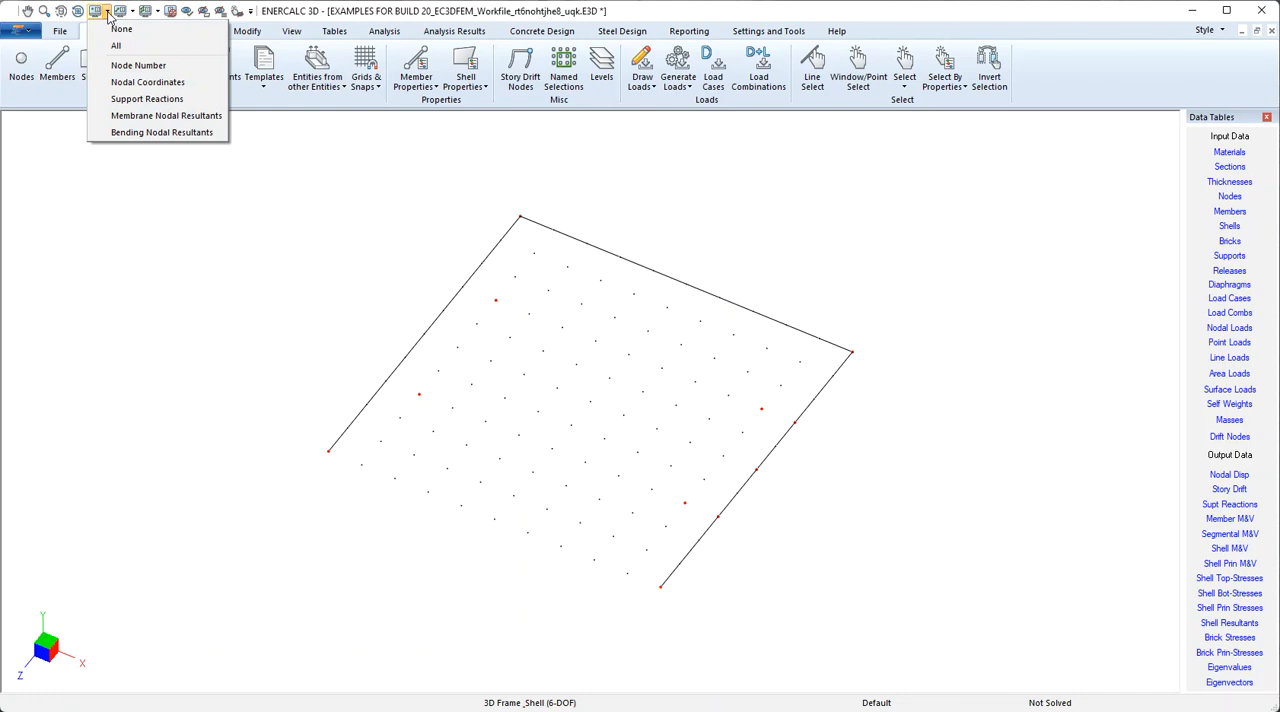
pyautogui.click(125, 66)
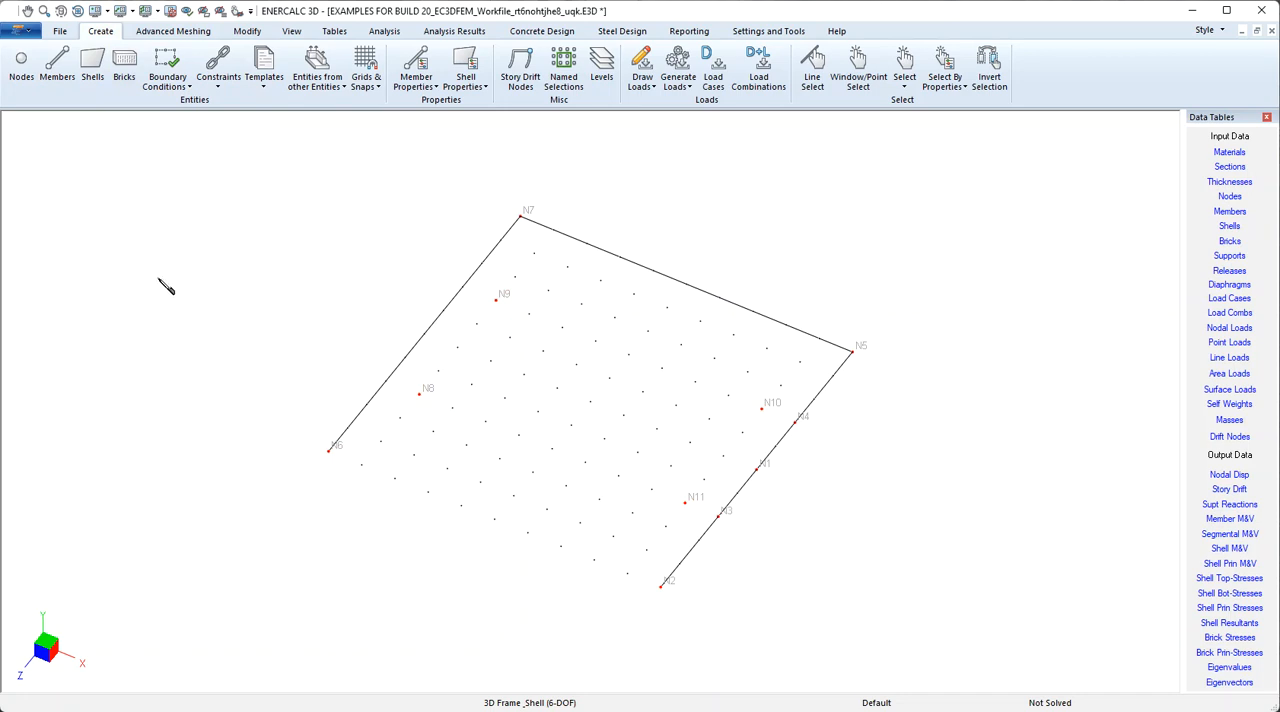
# Add one new node in the node data table with coordinates X 3.3, Y 0 and Z 3.3 ft
pyautogui.click(341, 34)
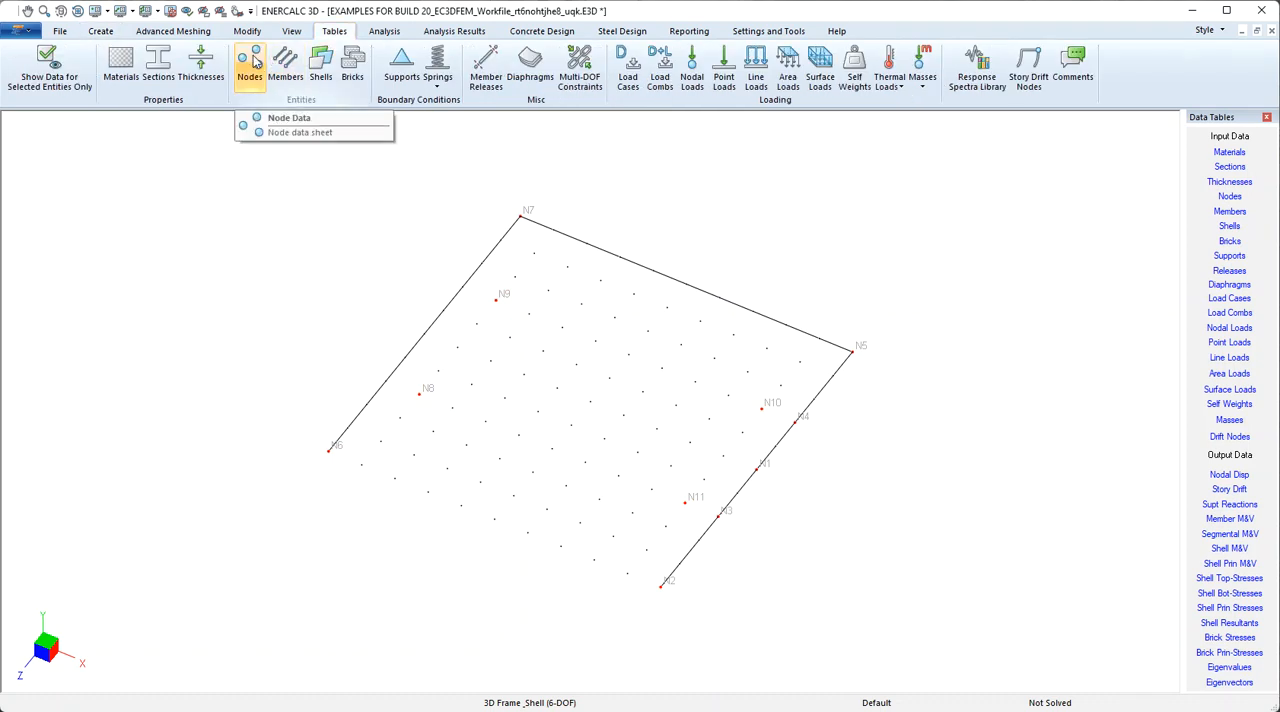
pyautogui.click(255, 62)
pyautogui.moveTo(905, 241); pyautogui.dragTo(107, 148)
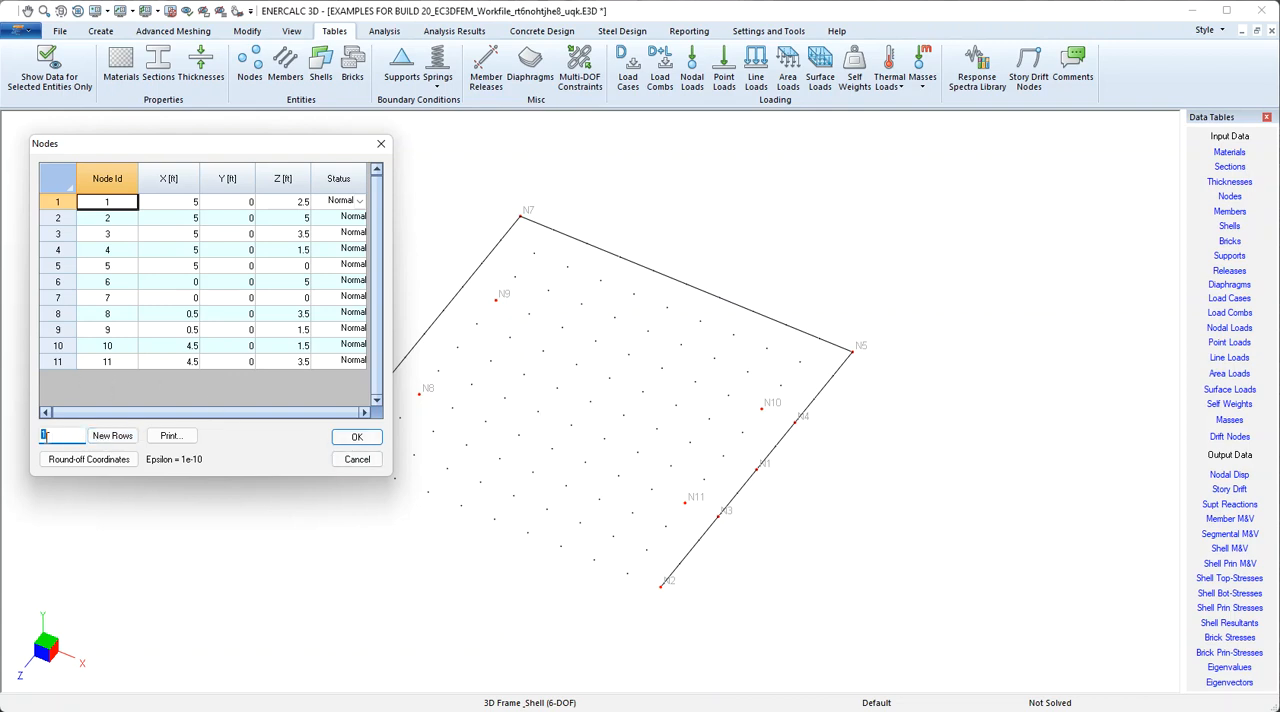
pyautogui.click(112, 438)
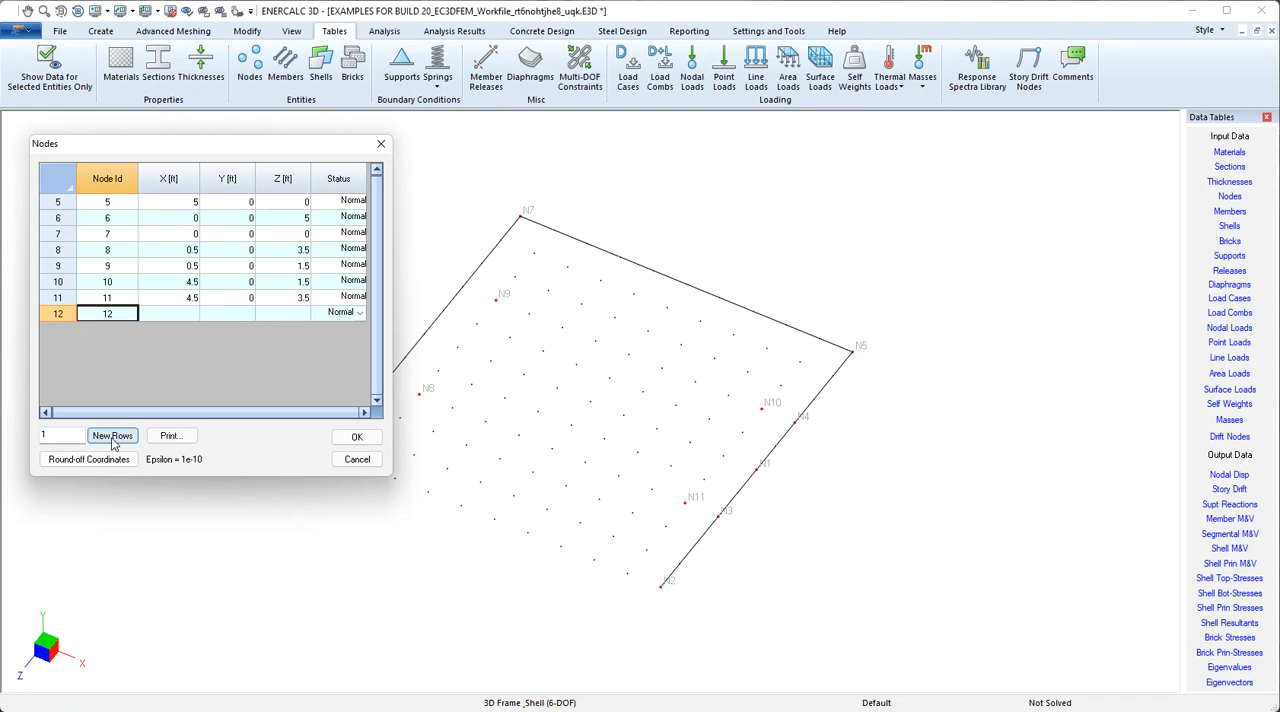
pyautogui.click(175, 316)
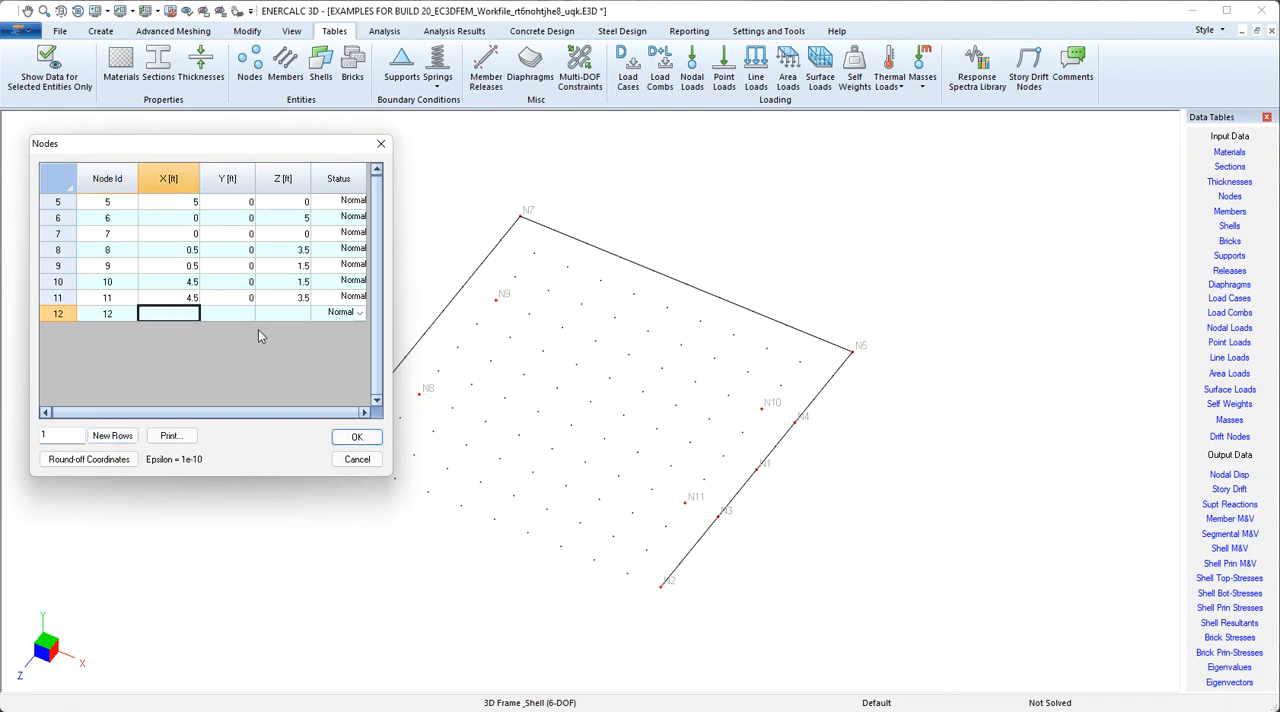
pyautogui.write('3.3')
pyautogui.click(267, 310)
pyautogui.click(243, 310)
pyautogui.write('0')
pyautogui.click(292, 316)
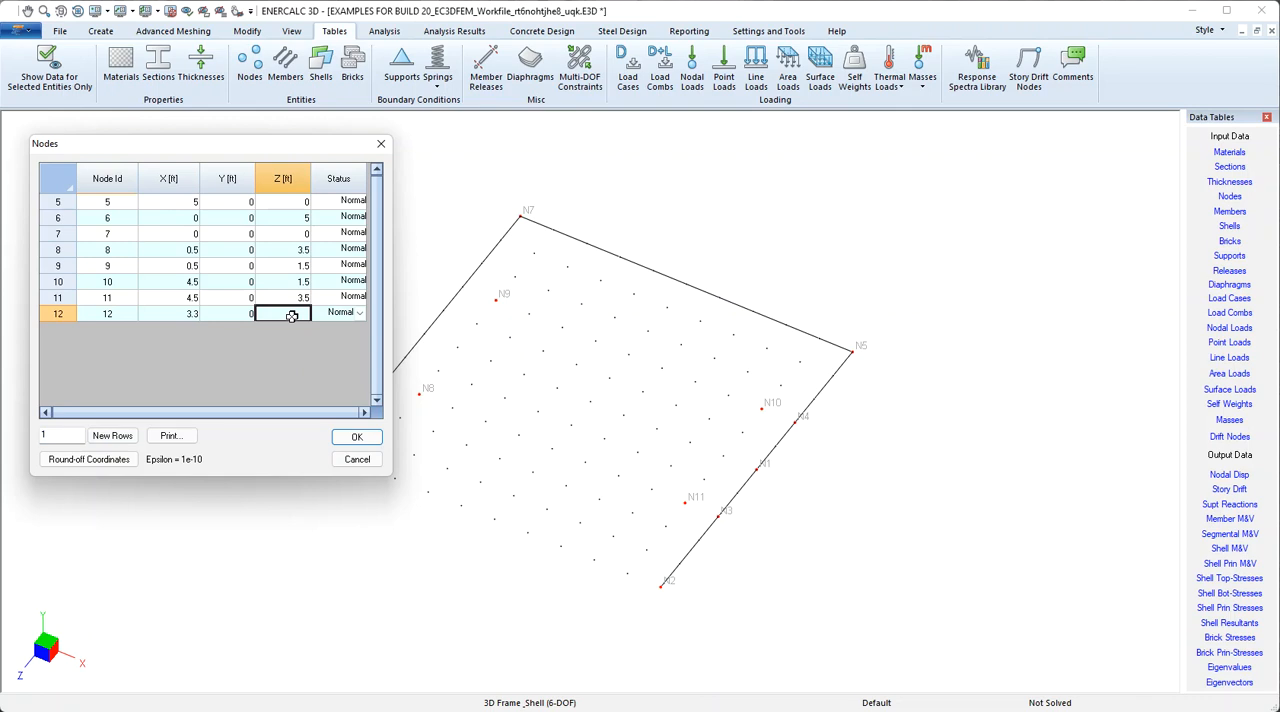
pyautogui.write('3.3')
pyautogui.click(248, 315)
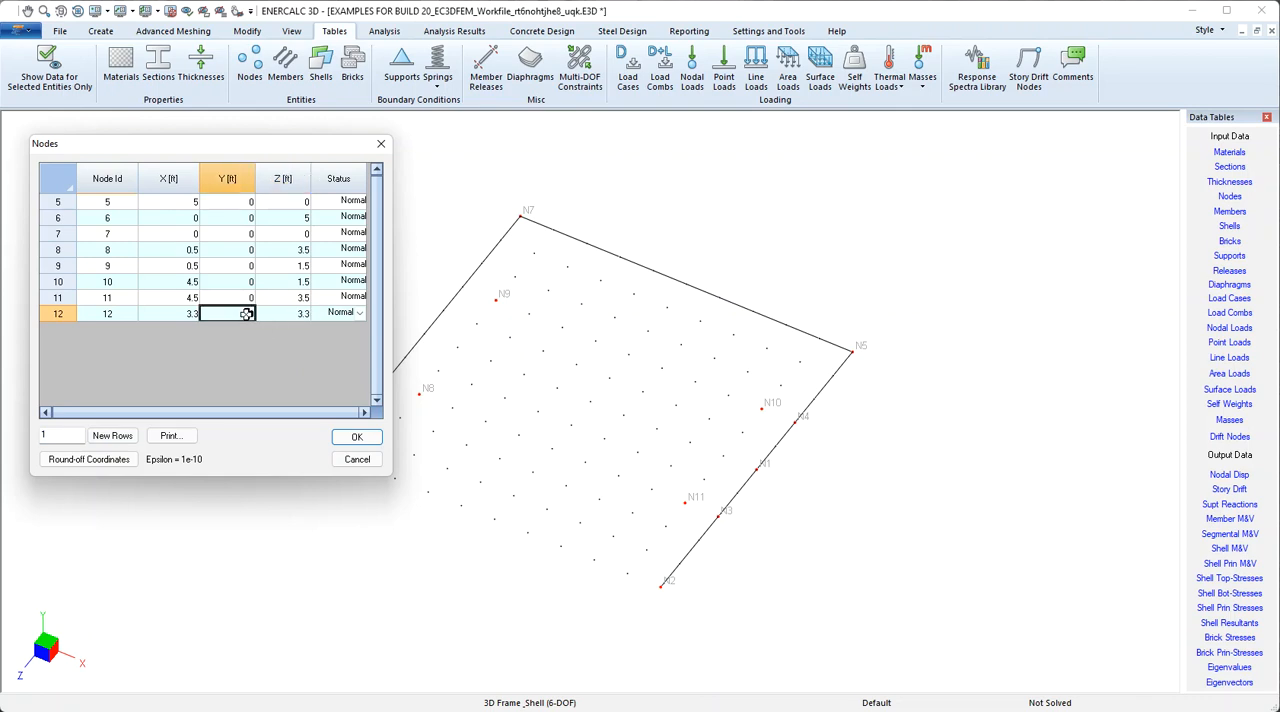
pyautogui.click(357, 437)
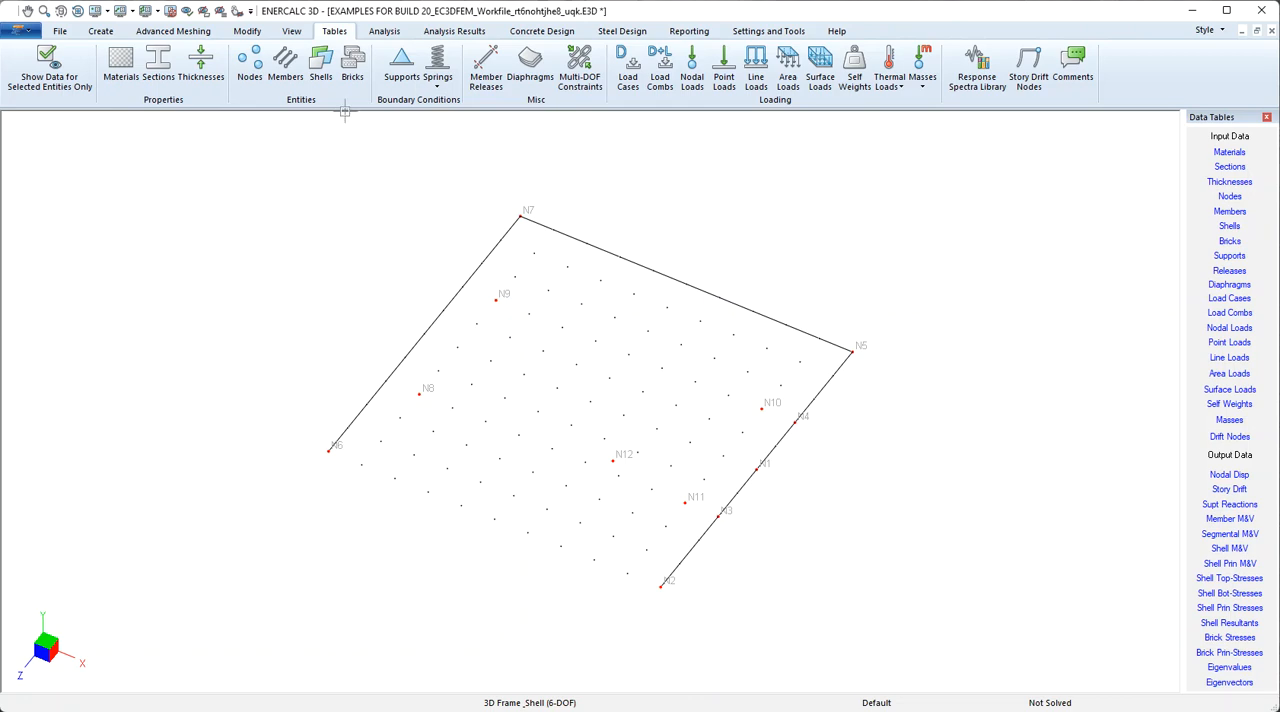
# Move node 7 by setting its X and Z coordinates to 1 ft in the node data table
pyautogui.click(251, 68)
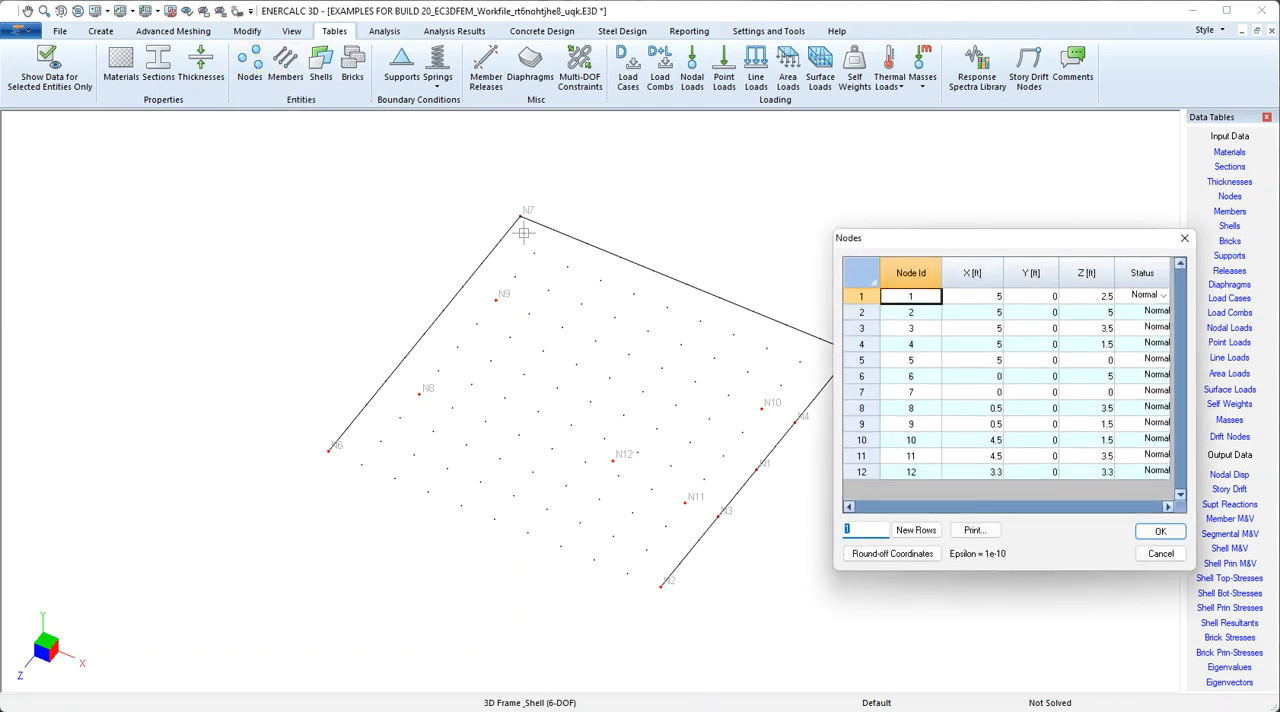
pyautogui.click(898, 392)
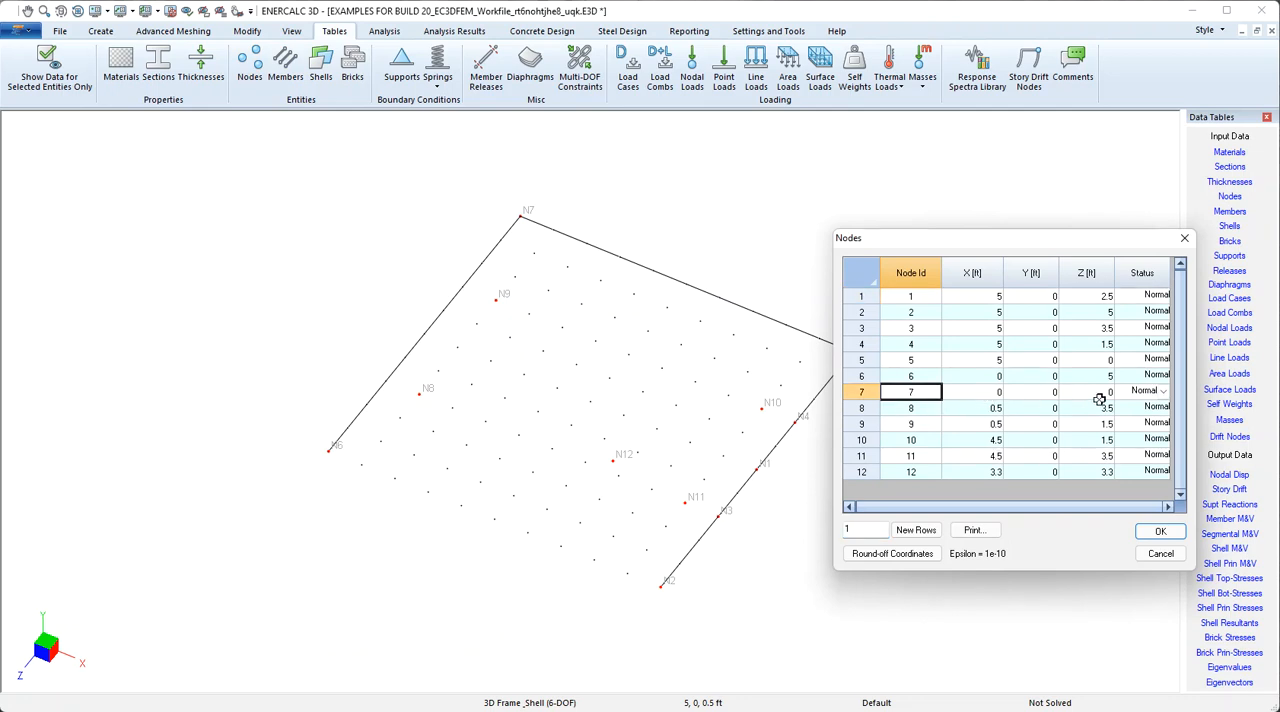
pyautogui.click(979, 391)
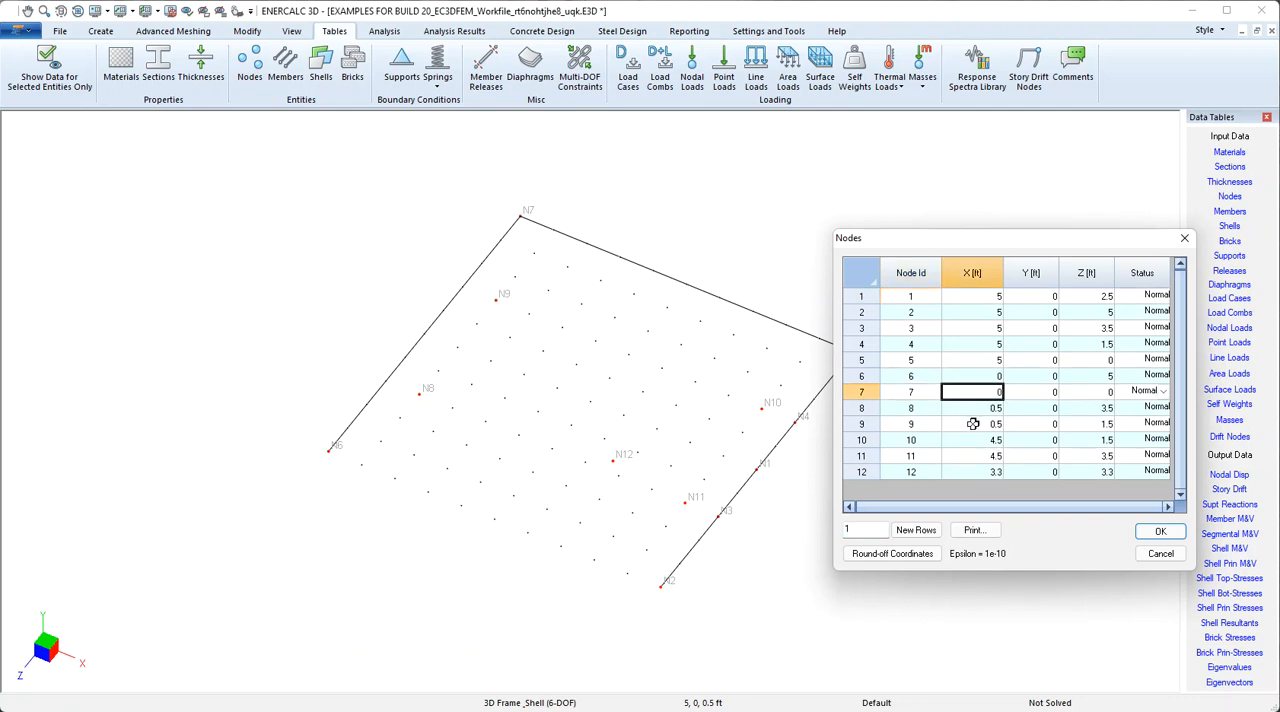
pyautogui.write('1')
pyautogui.click(1088, 393)
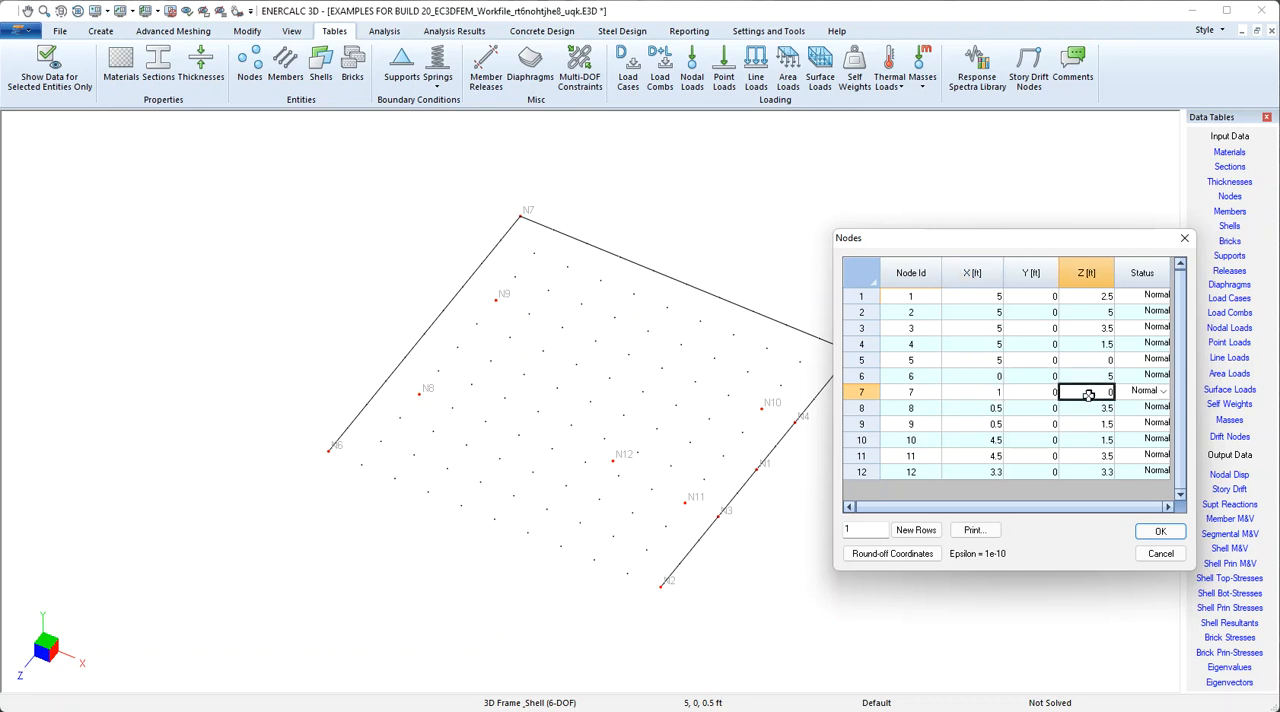
pyautogui.write('1')
pyautogui.click(1090, 410)
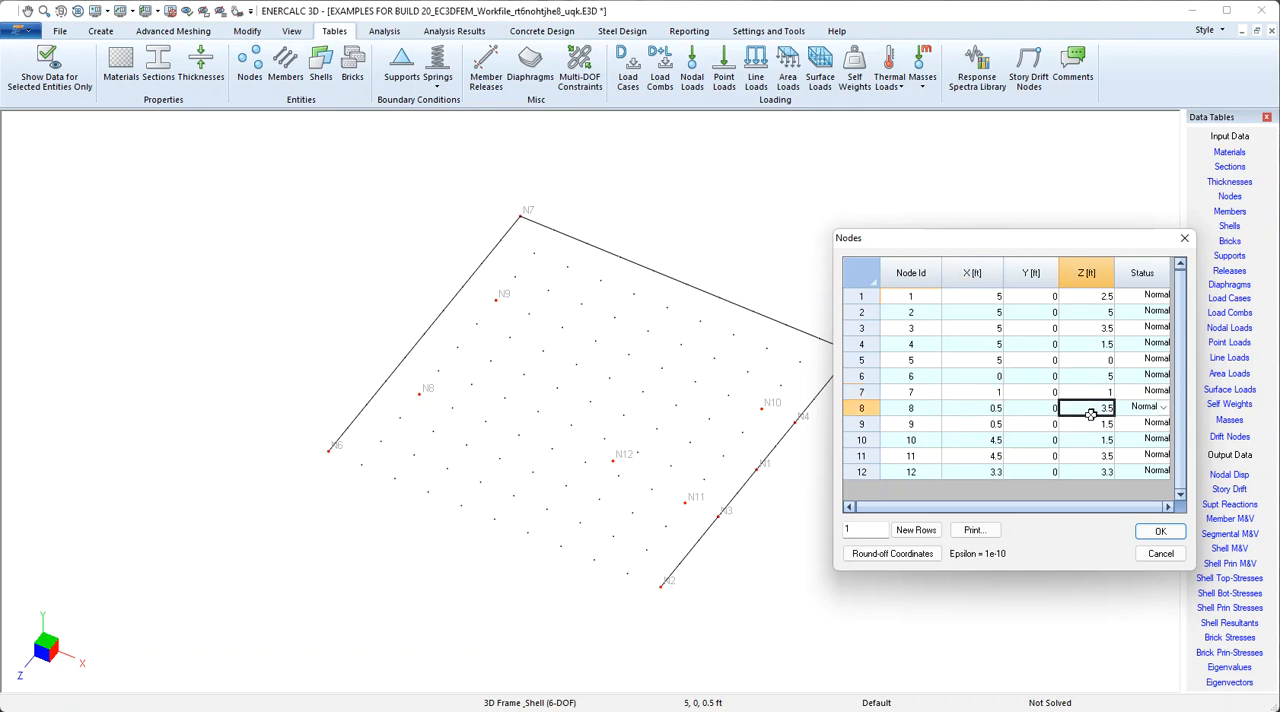
pyautogui.click(1159, 531)
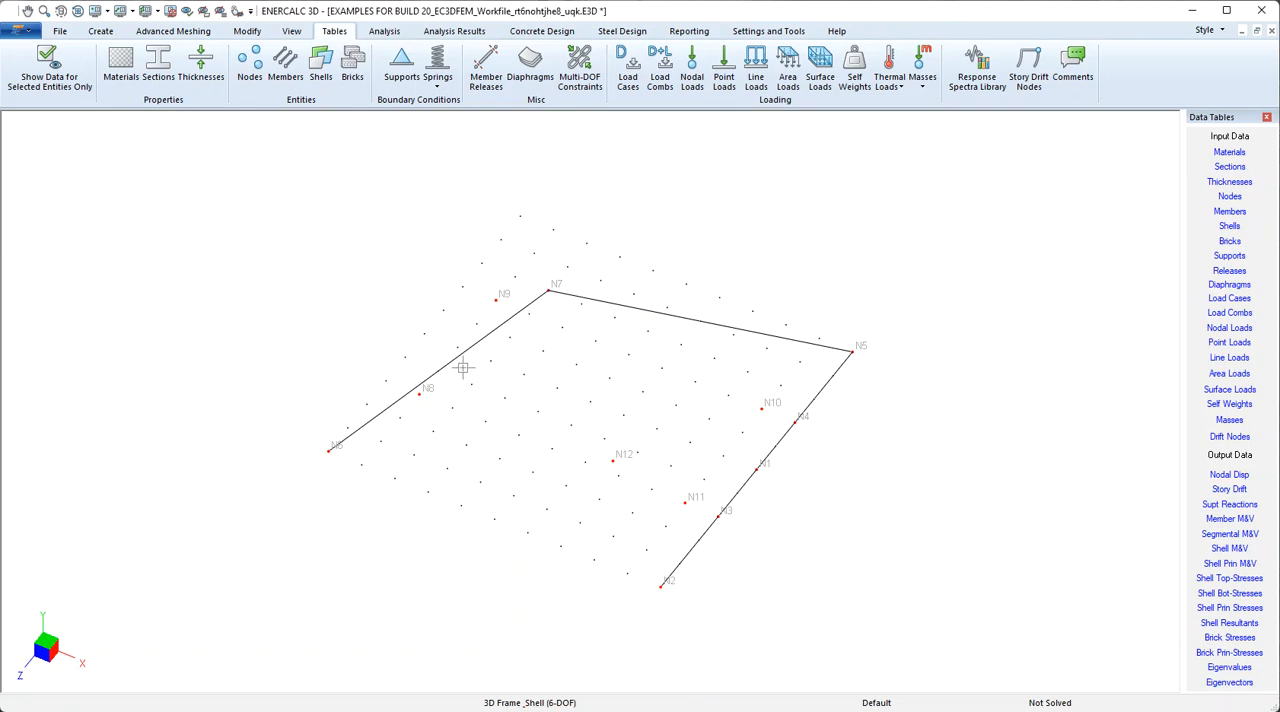
# Split the member between nodes N7 and N5 into 2 segments of equal length, merging nodes and elements
pyautogui.click(646, 311)
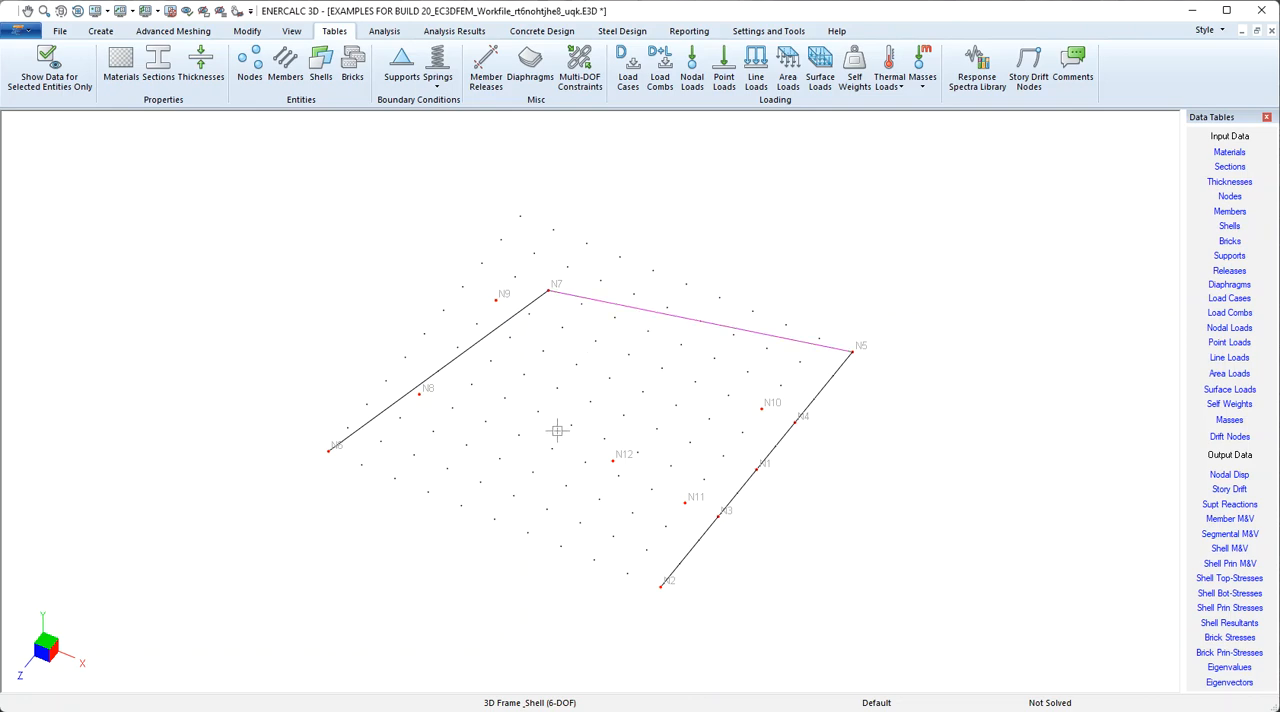
pyautogui.click(250, 33)
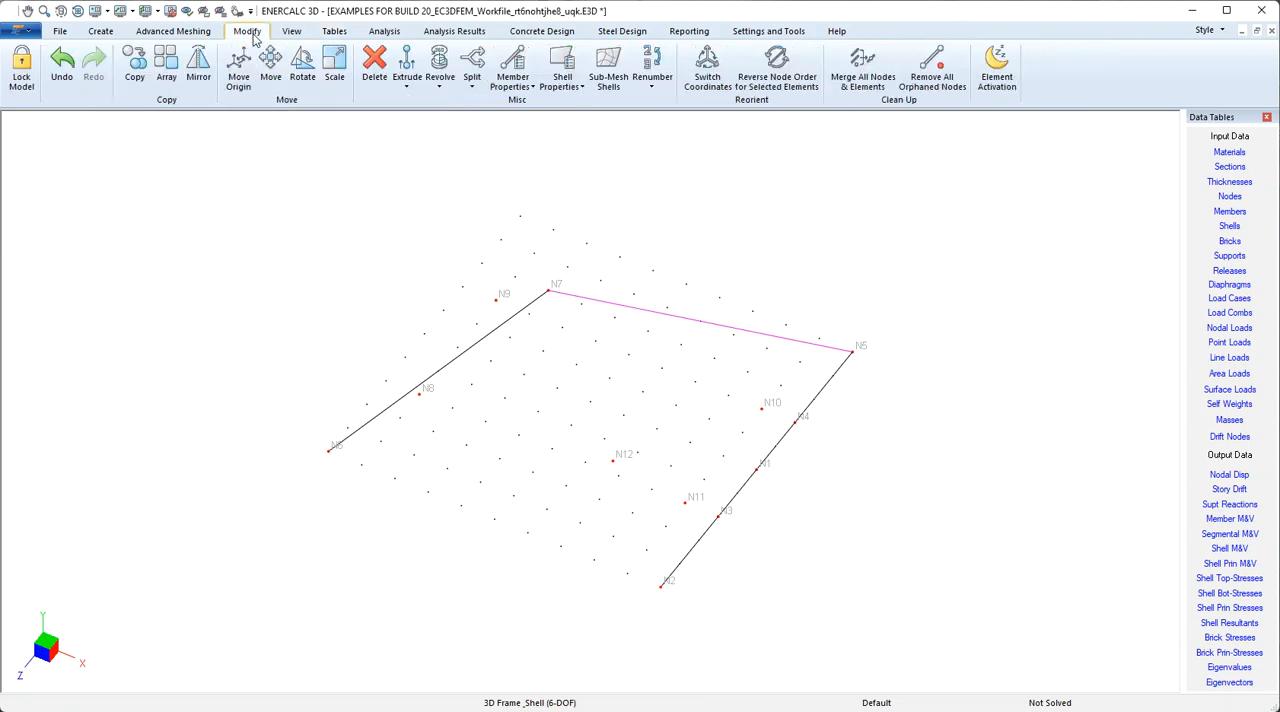
pyautogui.click(477, 88)
pyautogui.click(496, 103)
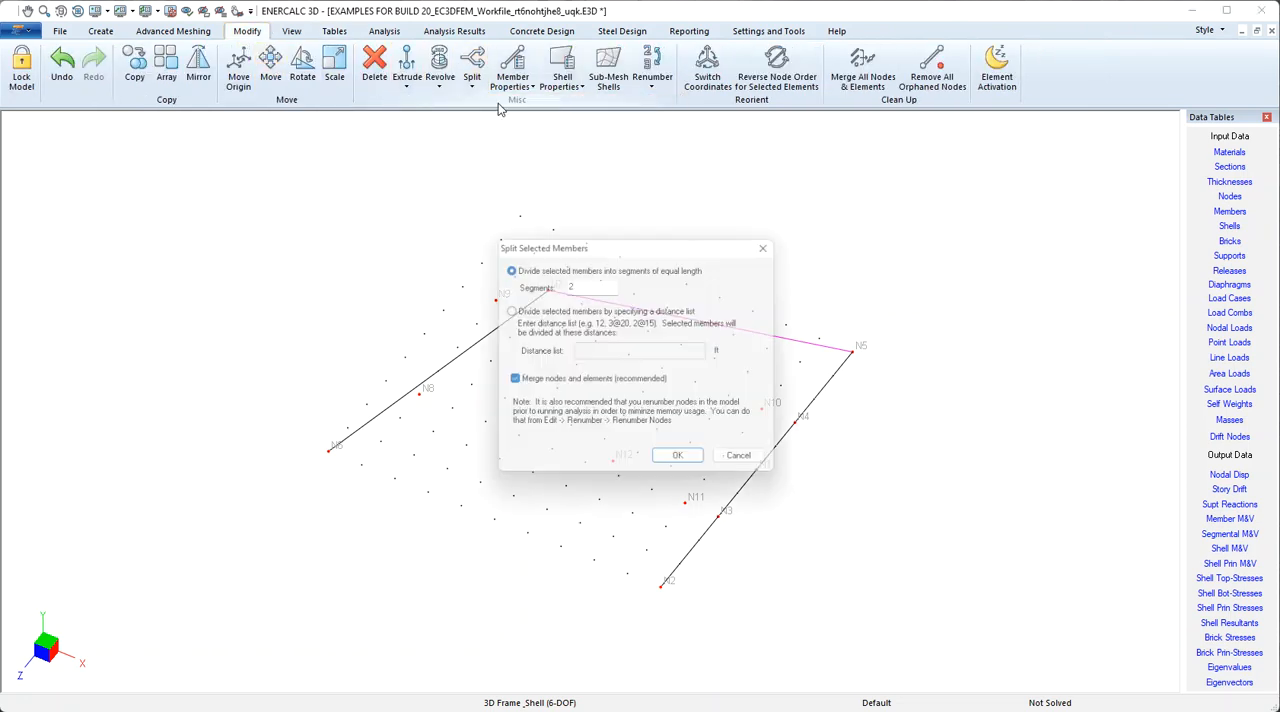
pyautogui.click(684, 464)
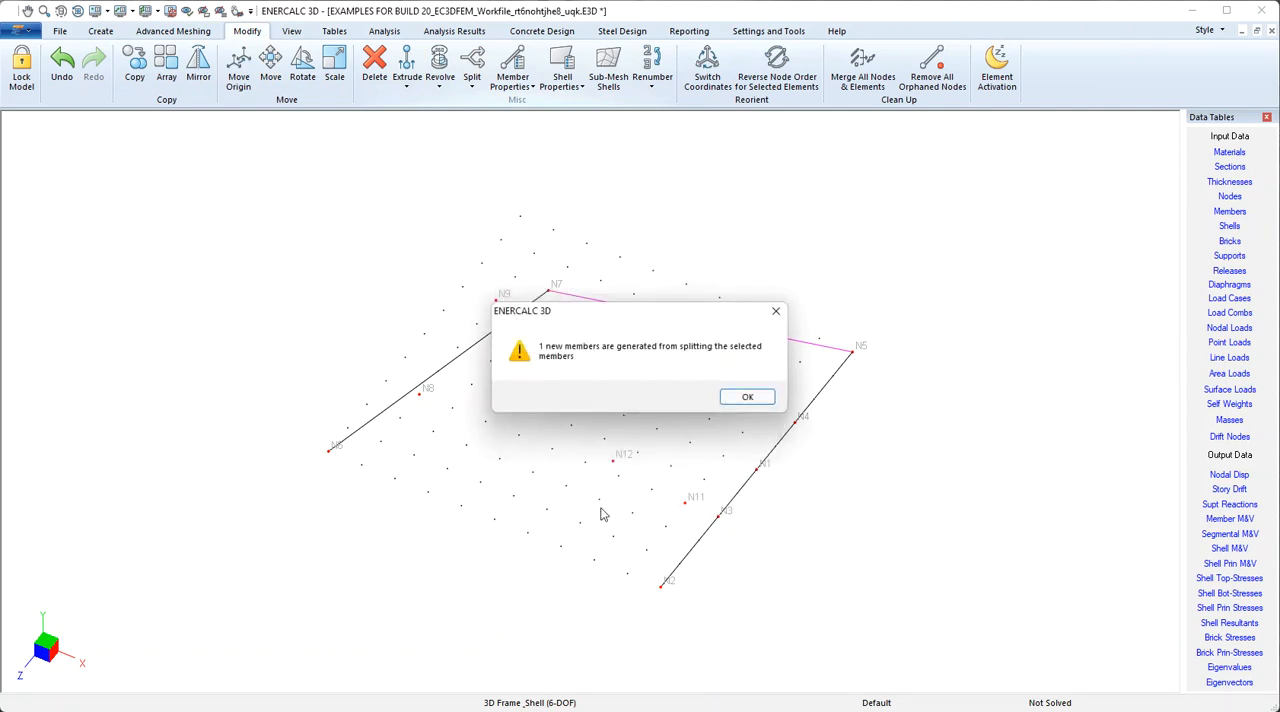
pyautogui.click(750, 397)
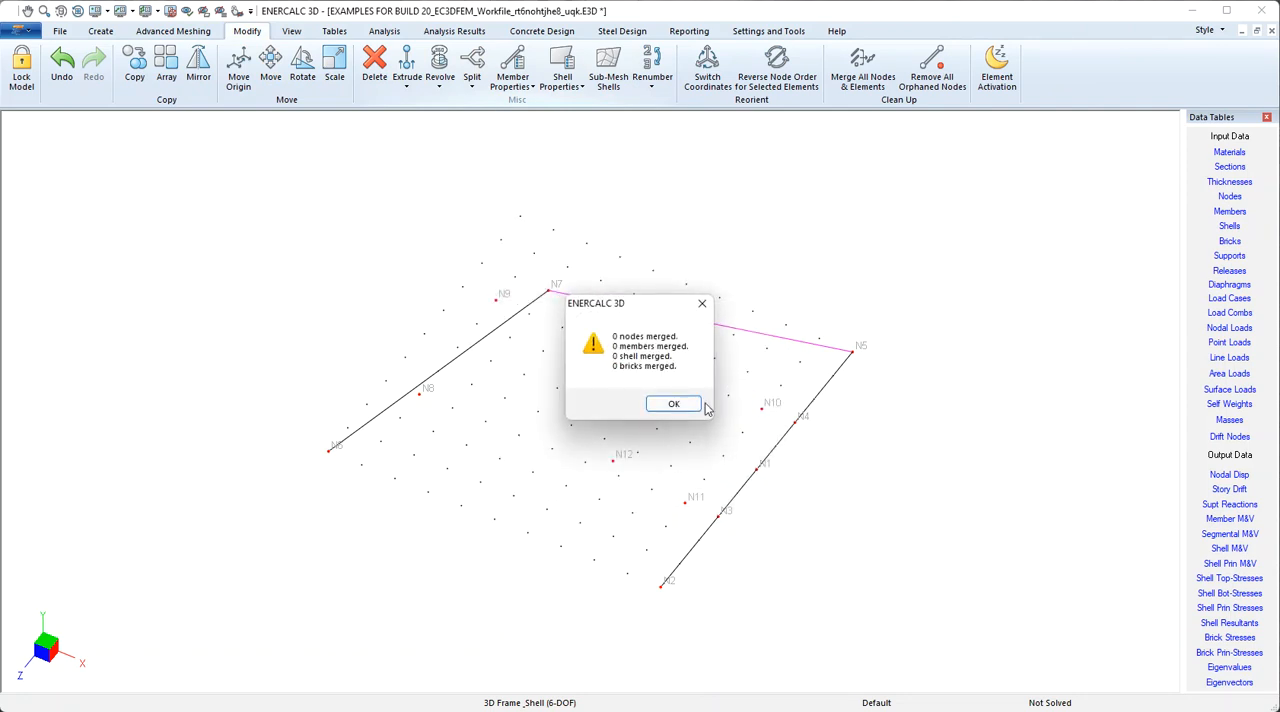
pyautogui.click(675, 404)
pyautogui.click(737, 403)
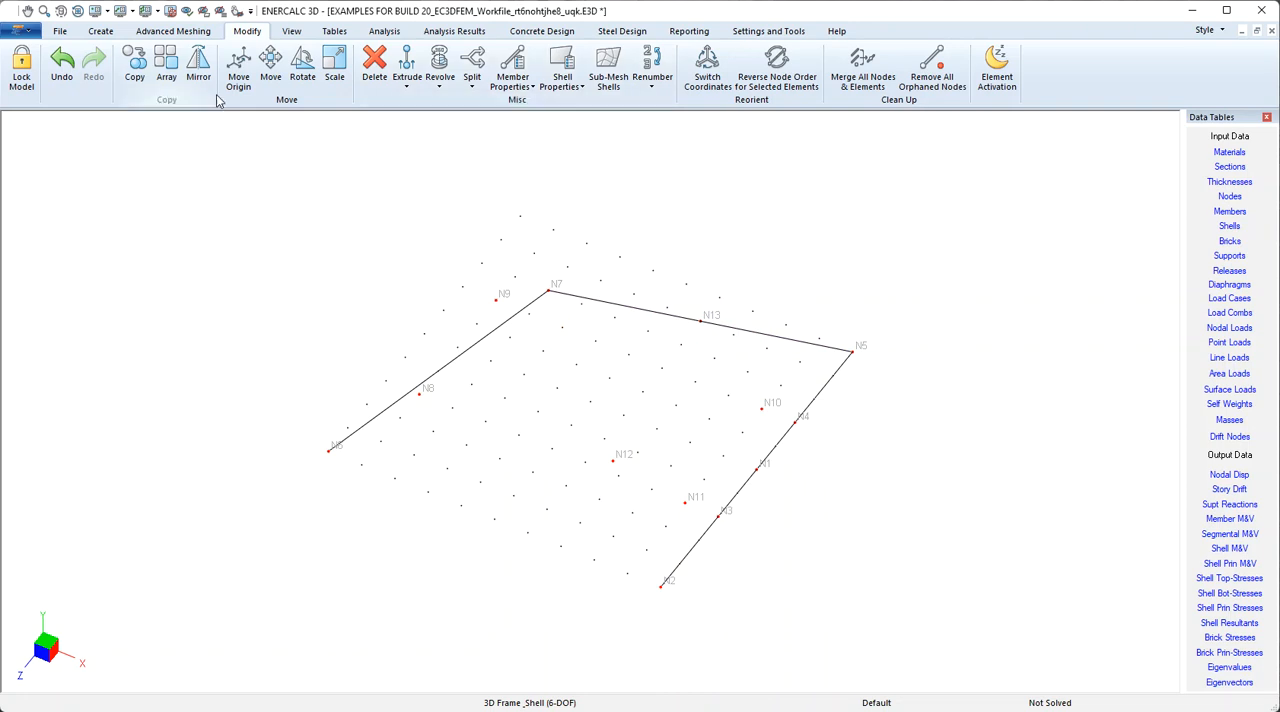
# Generate nodes at all points of the current drawing grid
pyautogui.click(101, 31)
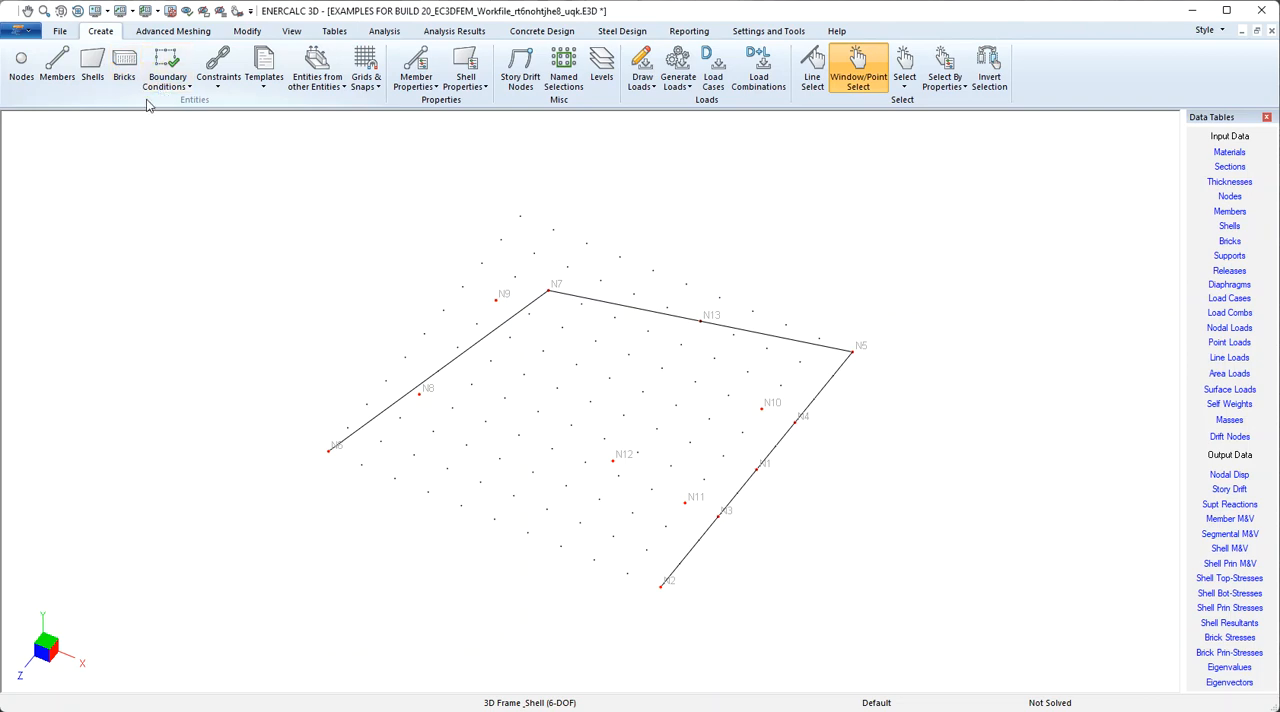
pyautogui.click(264, 80)
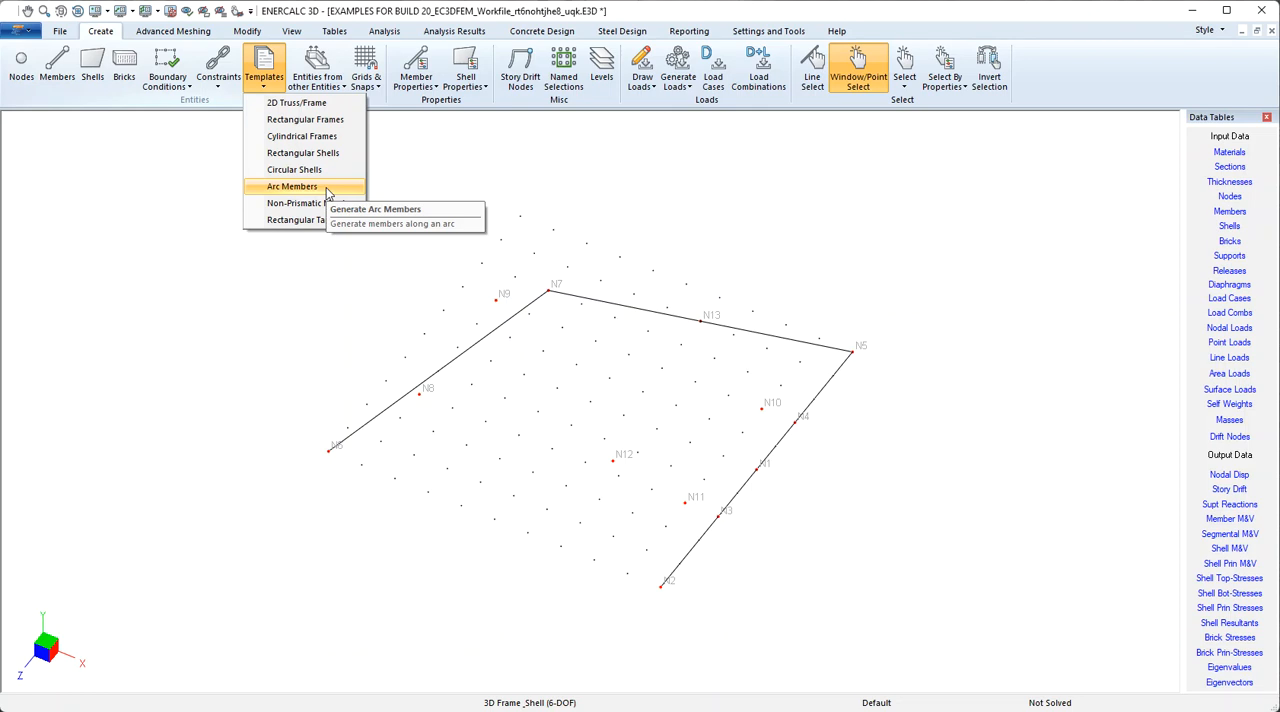
pyautogui.click(337, 86)
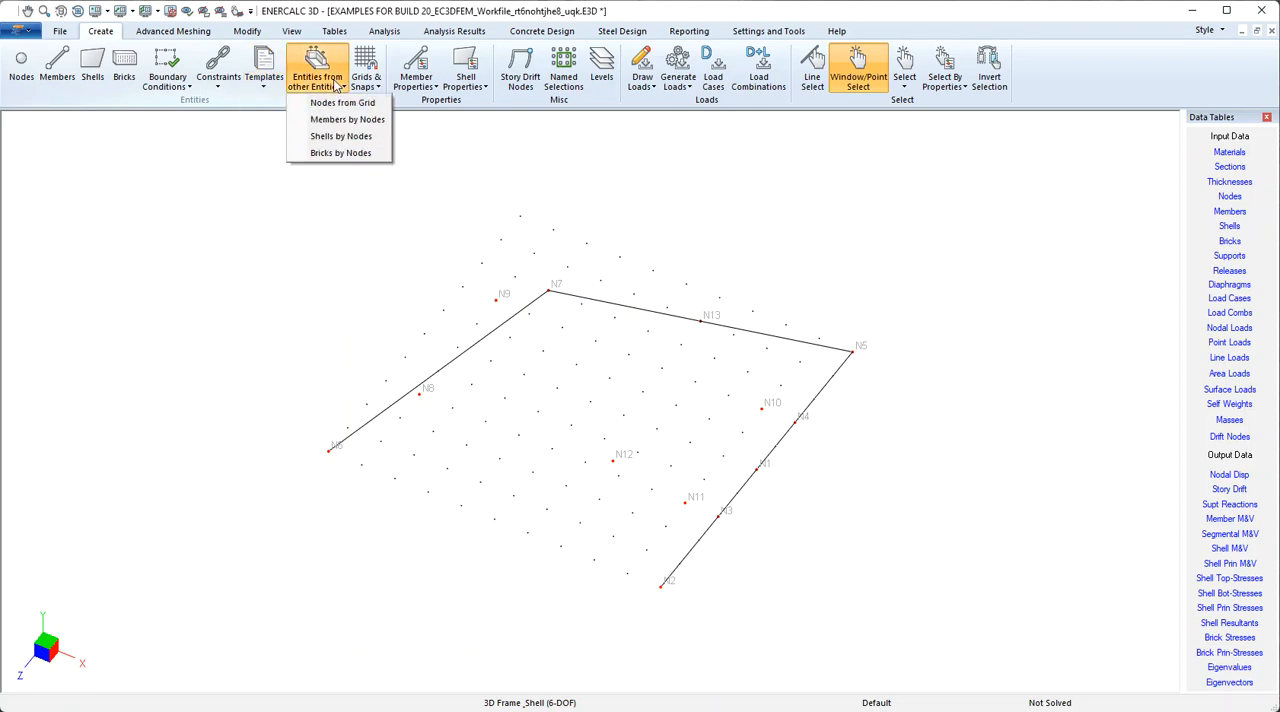
pyautogui.click(382, 110)
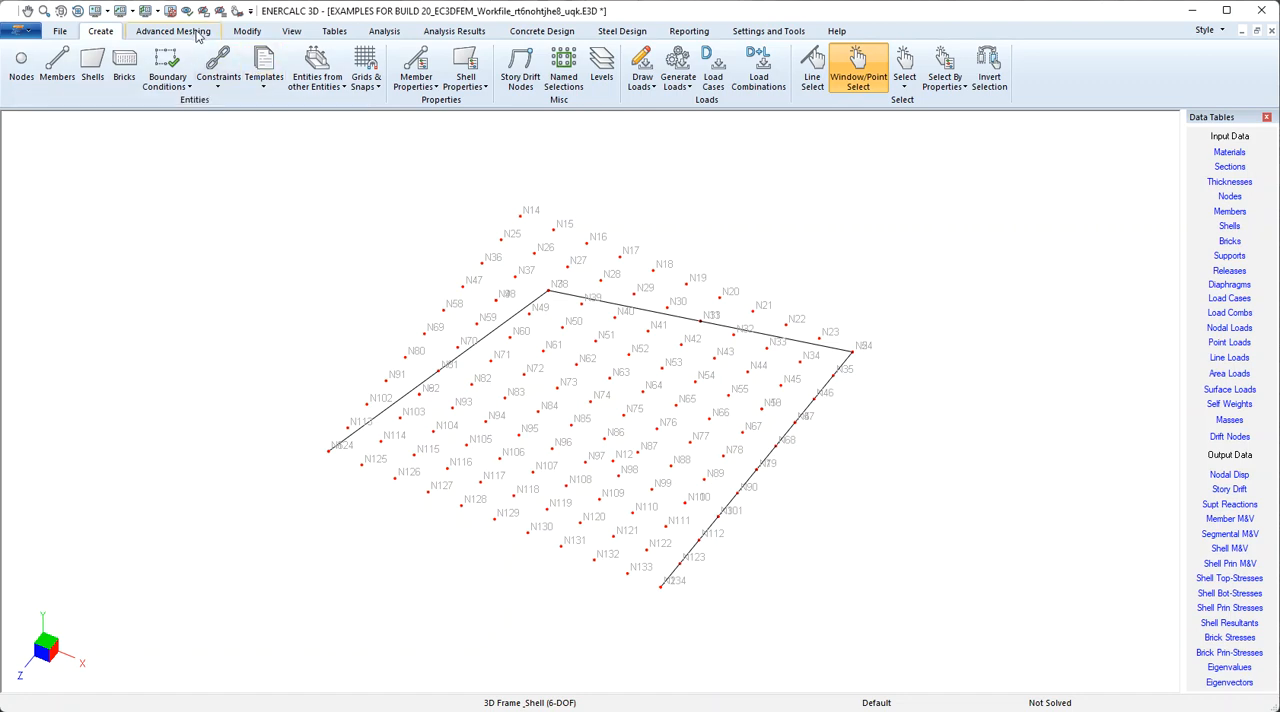
# Open the advanced meshing tools
pyautogui.click(195, 37)
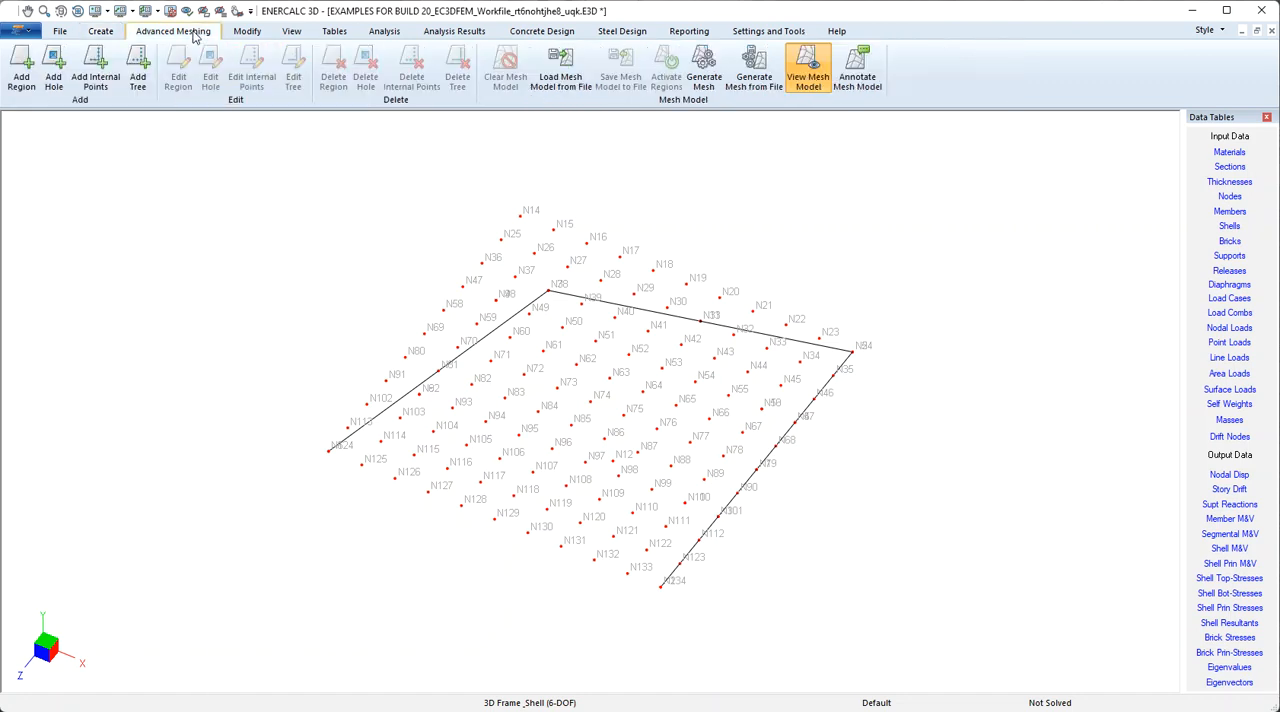